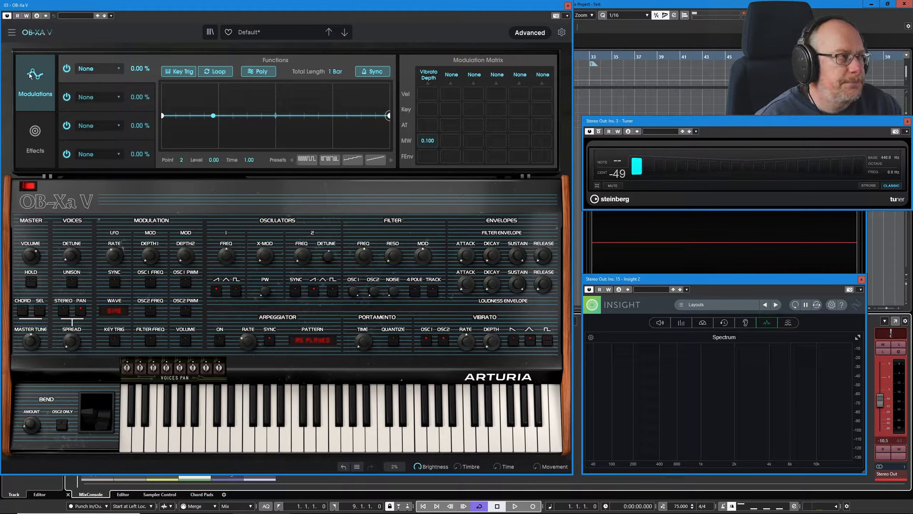
- Toggle the Advanced panel closed and open again
click(531, 34)
click(531, 33)
click(531, 33)
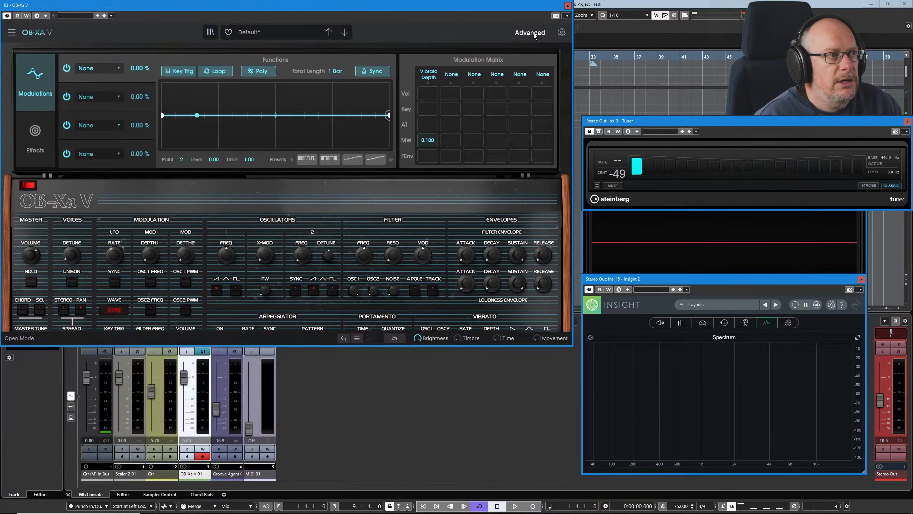
click(529, 34)
click(529, 34)
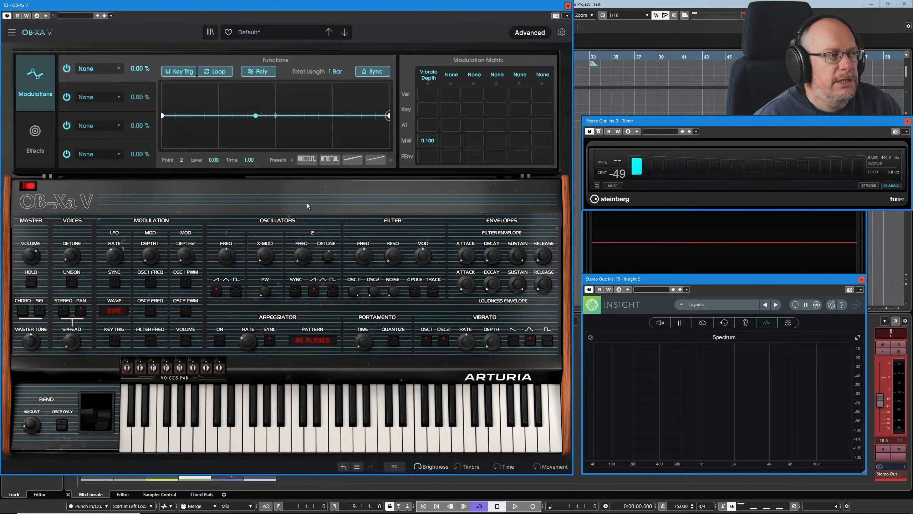
click(307, 199)
click(308, 82)
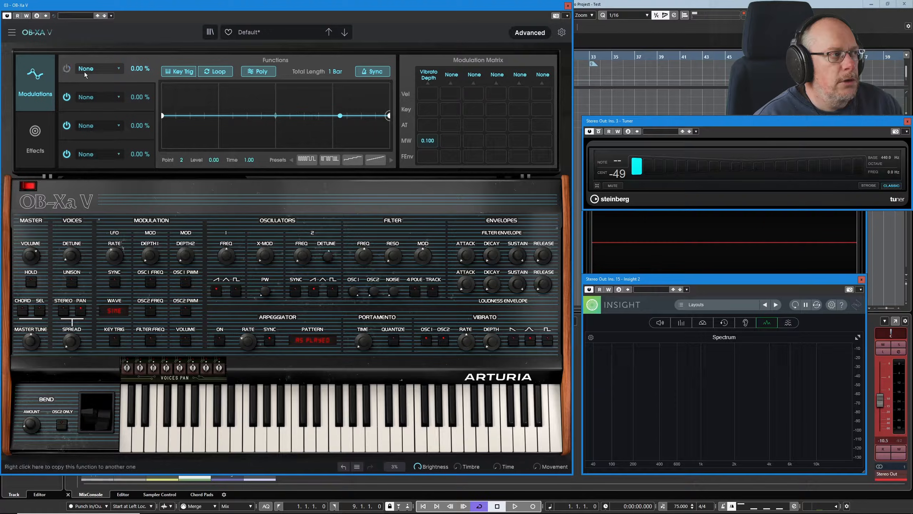
- Assign Function 1 to modulate Osc 1 Freq with an amount of 26.4%
click(102, 70)
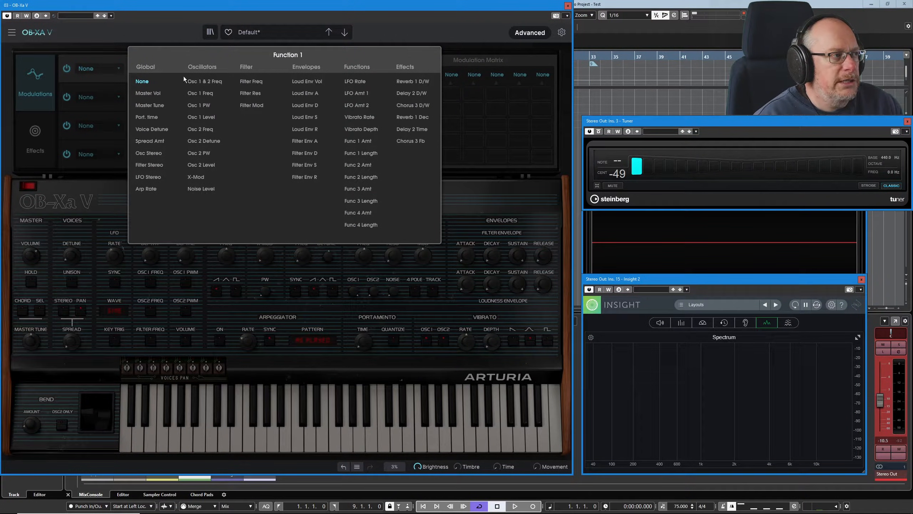
click(201, 93)
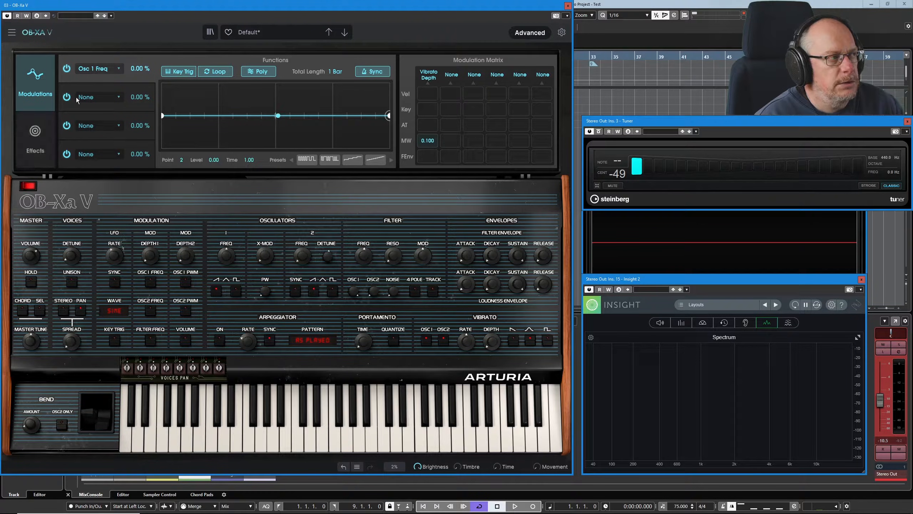
drag(143, 70, 119, 67)
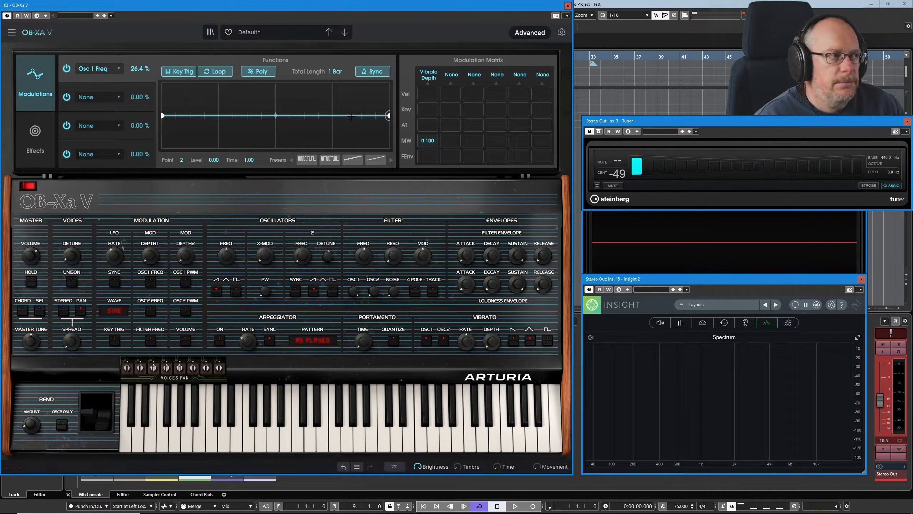
- Add seven breakpoints to the Function 1 curve, some above and some below the centre line, to form an irregular wave
drag(223, 126, 218, 99)
drag(284, 108, 333, 104)
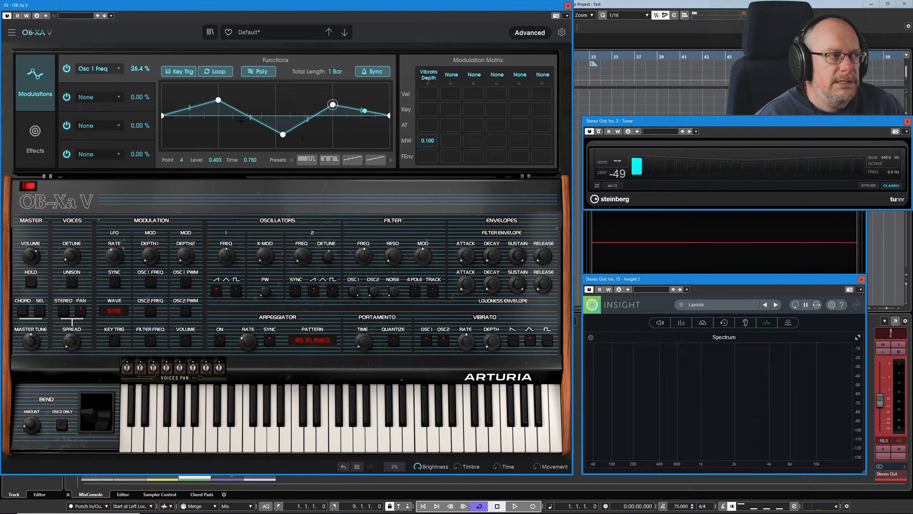
drag(246, 123, 246, 129)
click(297, 102)
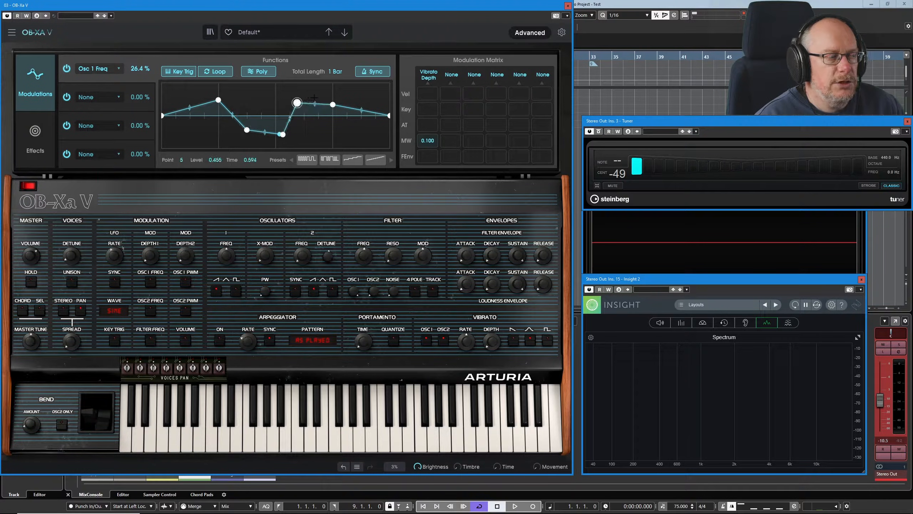
click(354, 131)
click(196, 129)
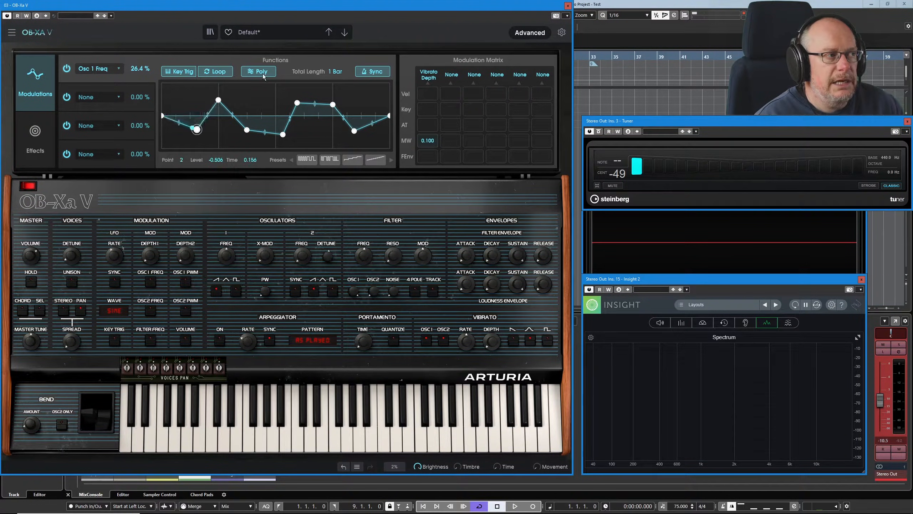
- Delete the first four added breakpoints from the Function 1 curve
right_click(197, 130)
right_click(218, 100)
right_click(246, 130)
right_click(283, 134)
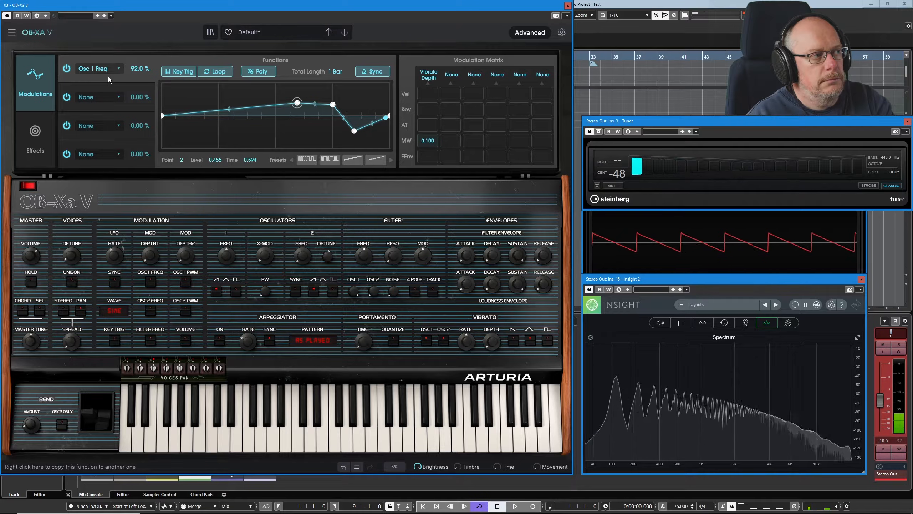
- Try a -100% Osc 1 Freq amount, set Function 1 to 61.6%, and select curve points to check their values
drag(140, 69, 140, 141)
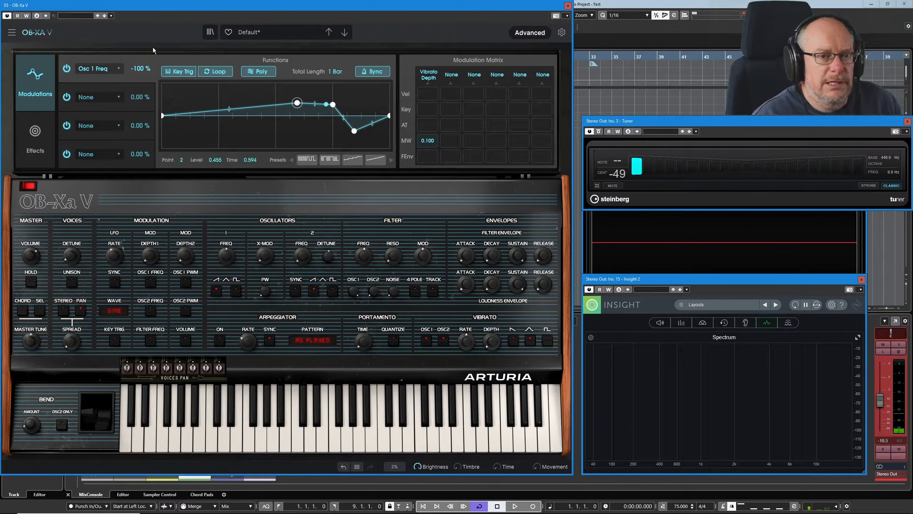
drag(140, 69, 141, 50)
click(162, 116)
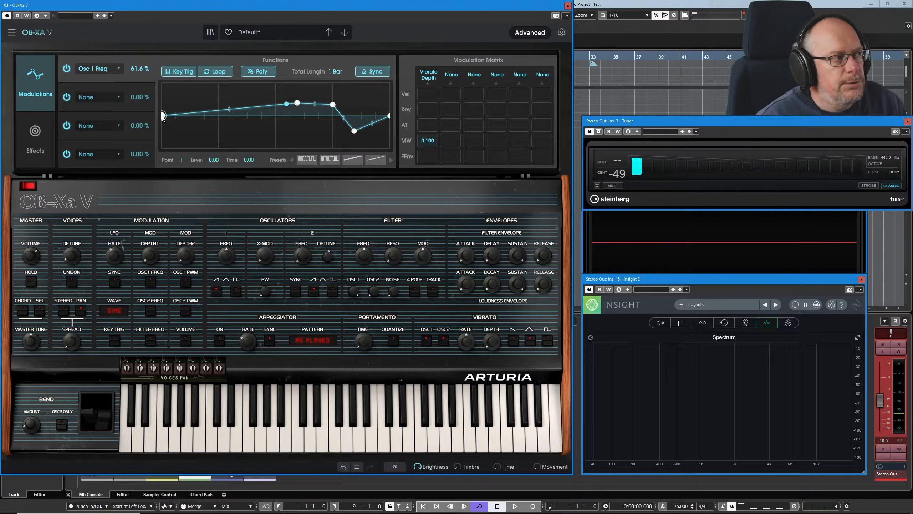
click(297, 103)
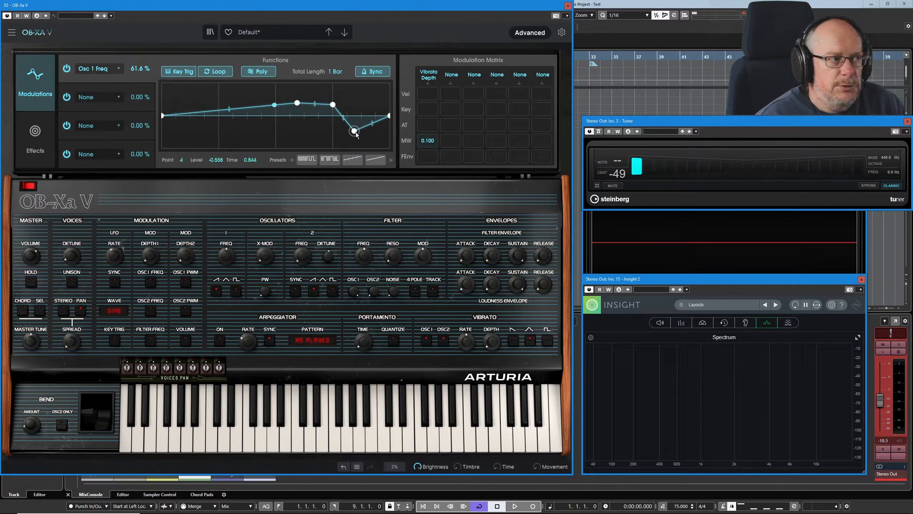
- Move point 2 to level -0.948 and time 0.313, shift point 3 to mid-graph, and bend the first two curve segments
drag(297, 103, 254, 136)
click(333, 105)
drag(332, 104, 283, 101)
drag(255, 136, 234, 143)
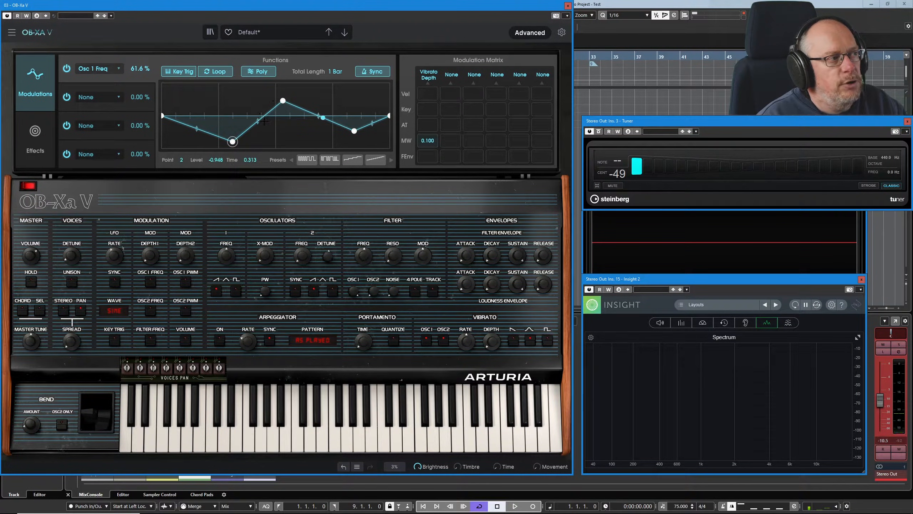
drag(259, 122, 256, 109)
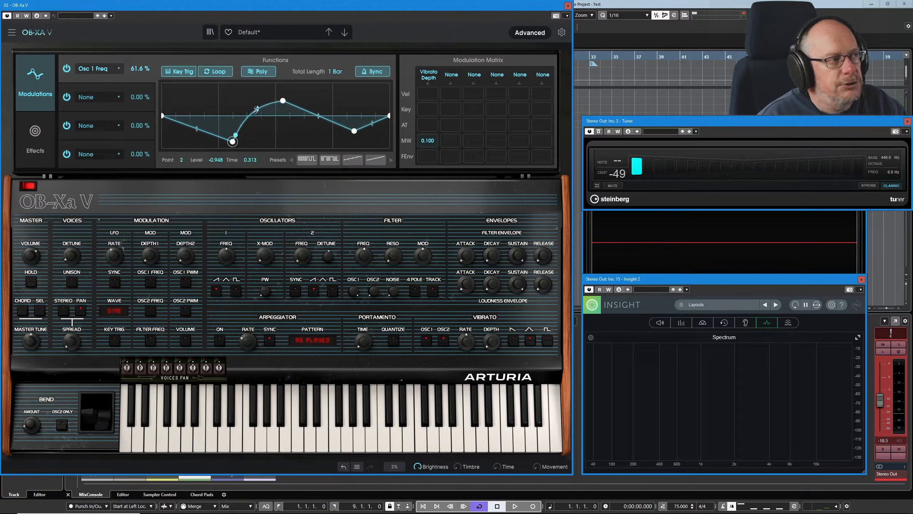
drag(197, 129, 196, 116)
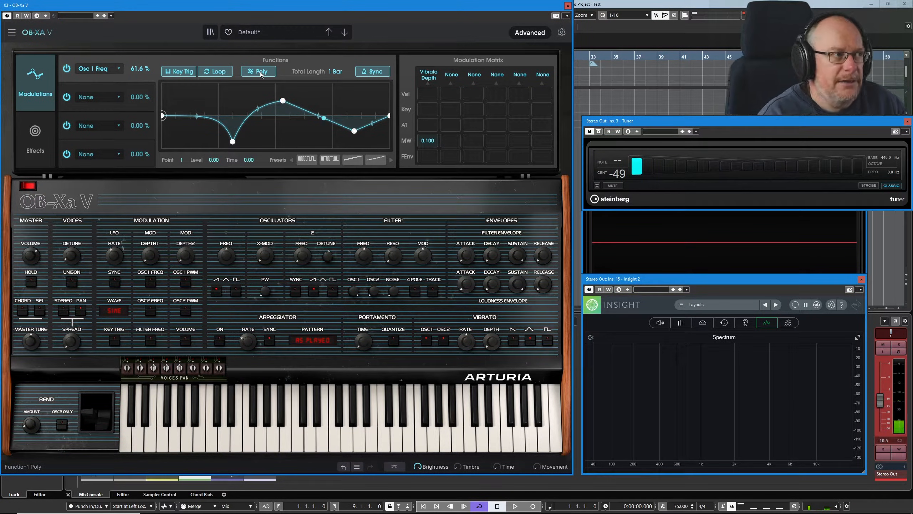
- Turn off Poly, Loop and Sync for Function 1
click(261, 72)
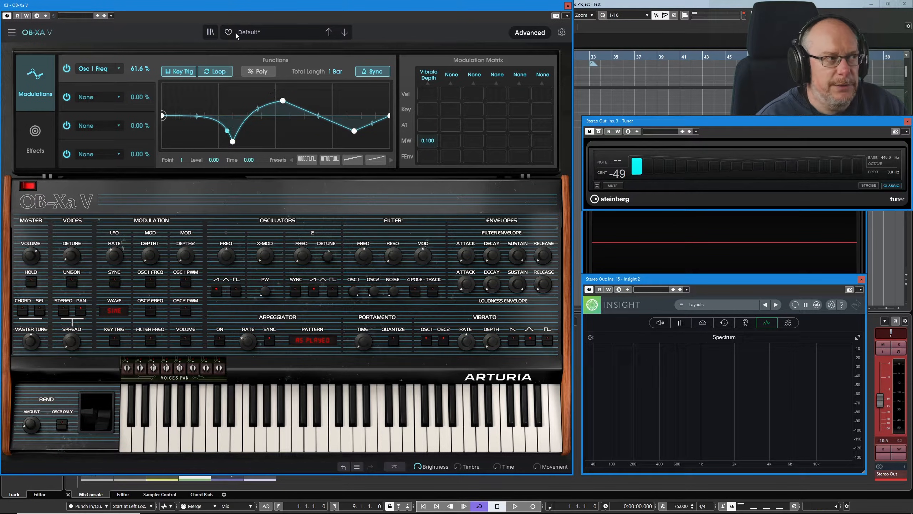
click(219, 70)
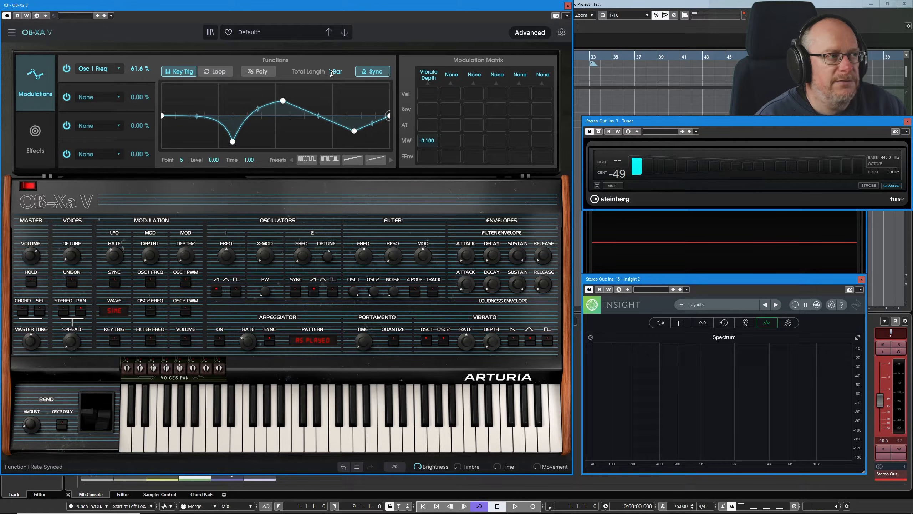
click(372, 72)
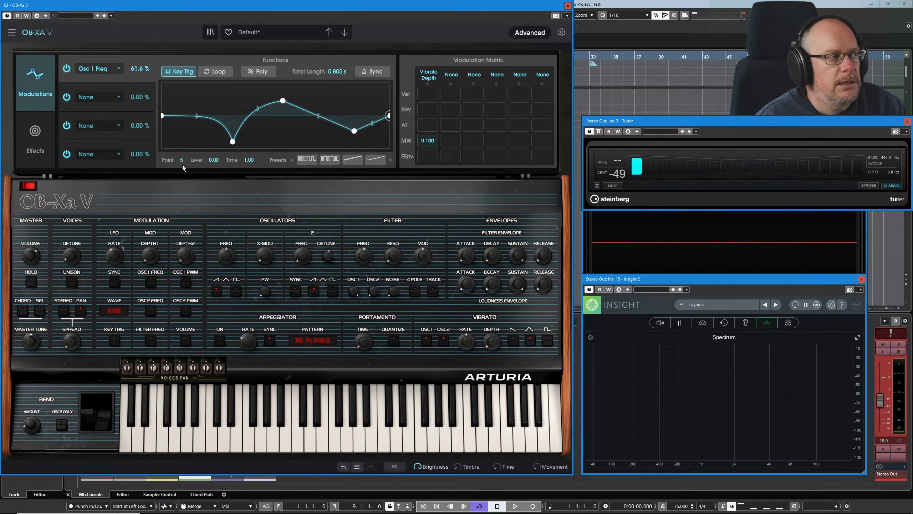
- Set point 2 to level -0.572 at a slightly earlier time, and raise point 3 to level 0.817
click(233, 142)
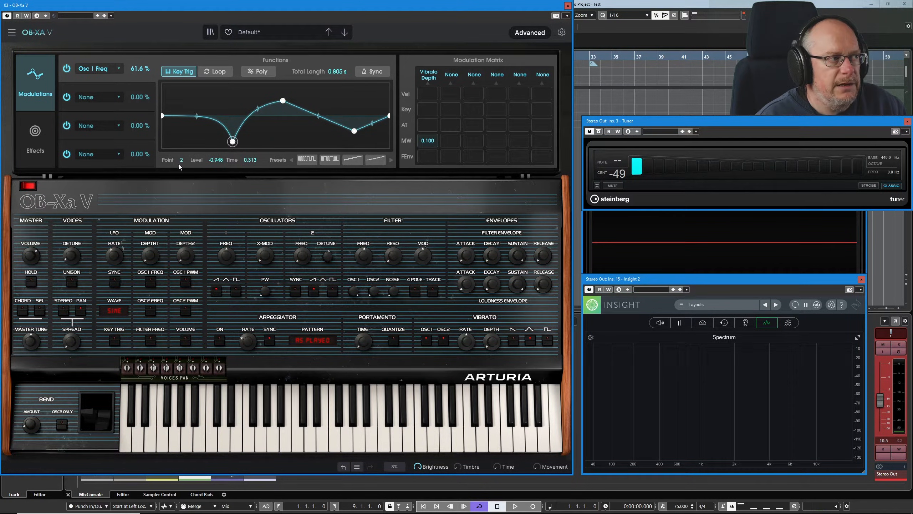
scroll(216, 161, up, 2)
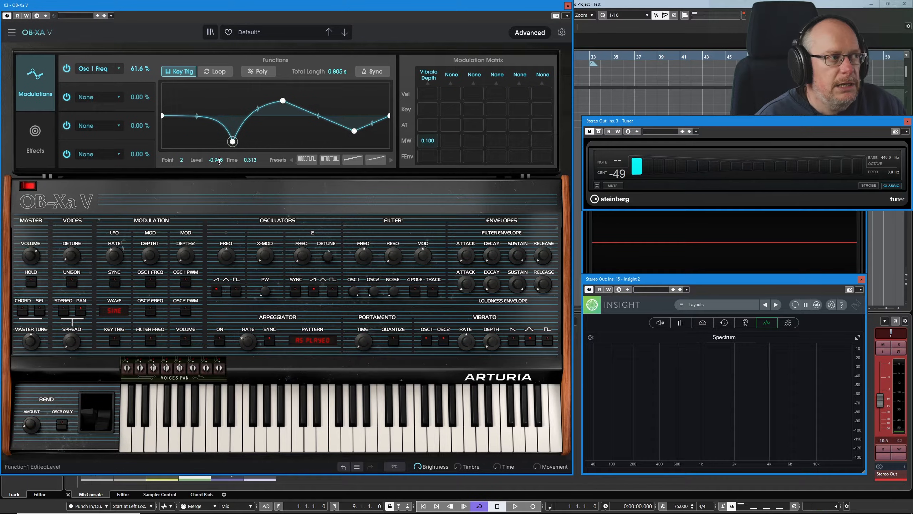
scroll(216, 161, up, 2)
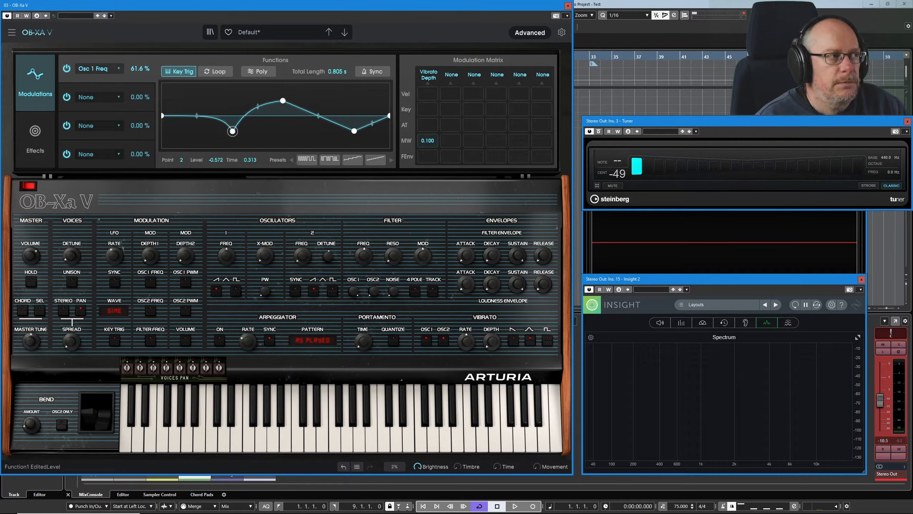
mouse_move(254, 163)
mouse_down()
mouse_move(255, 141)
mouse_move(255, 184)
mouse_move(255, 167)
mouse_up()
click(283, 101)
drag(216, 162, 216, 133)
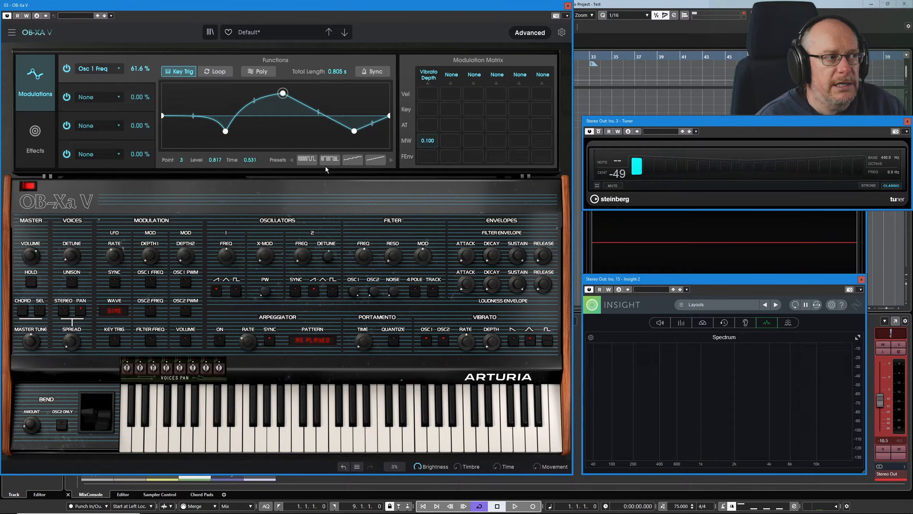
- Try the pulse pattern, flat line, sine, falling ramp and square shape presets on Function 1
click(307, 159)
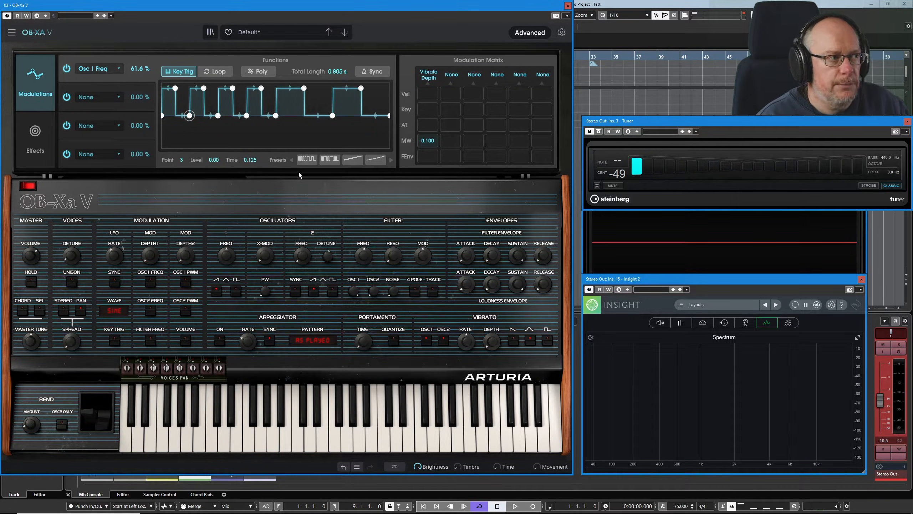
click(292, 161)
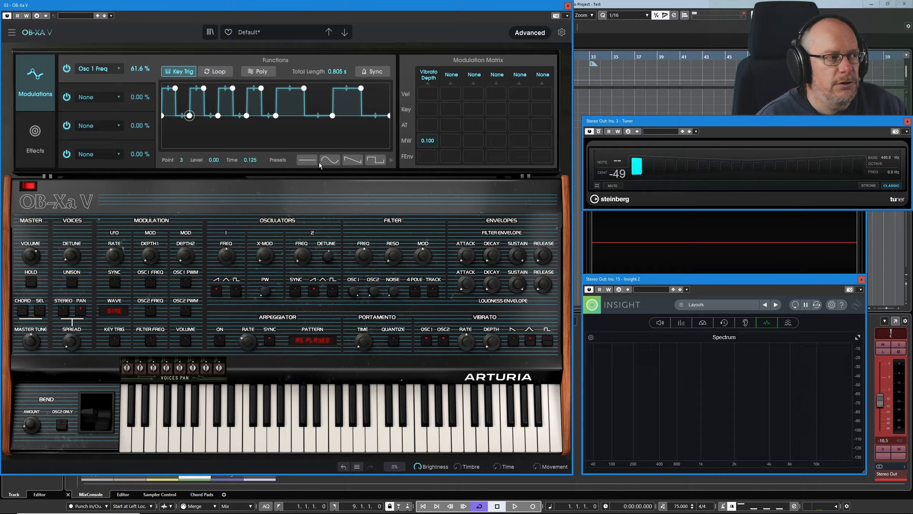
click(307, 160)
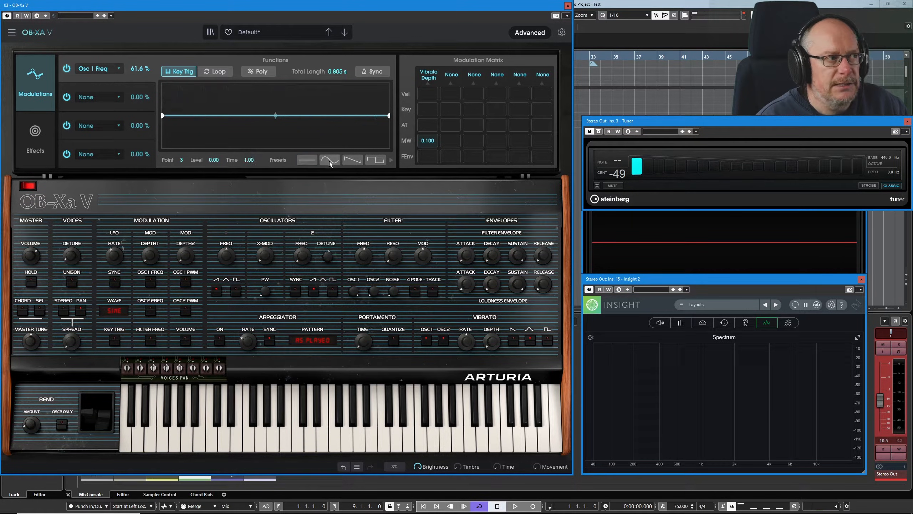
click(329, 161)
click(351, 160)
click(375, 160)
- Load the stepped pulse pattern preset into Function 1 and move its point 10 to level 0.753, time 0.662
click(392, 161)
click(392, 162)
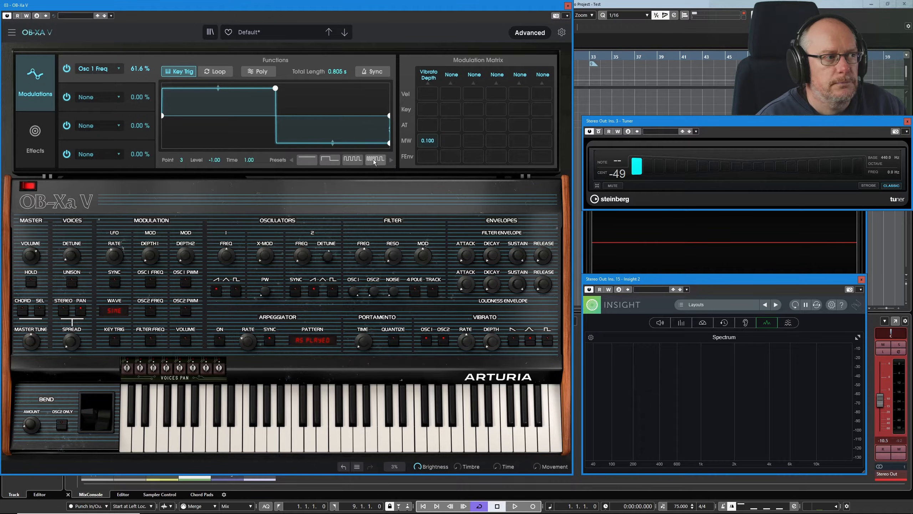
click(374, 161)
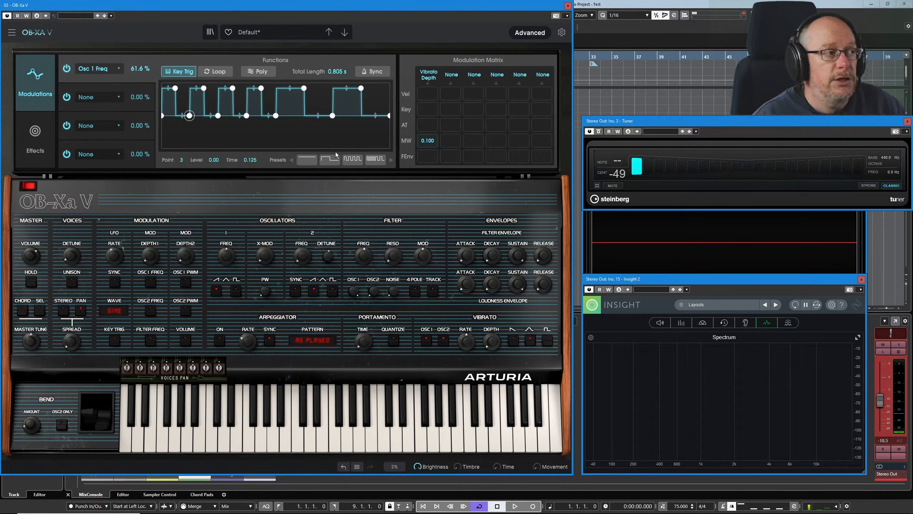
drag(304, 88, 313, 95)
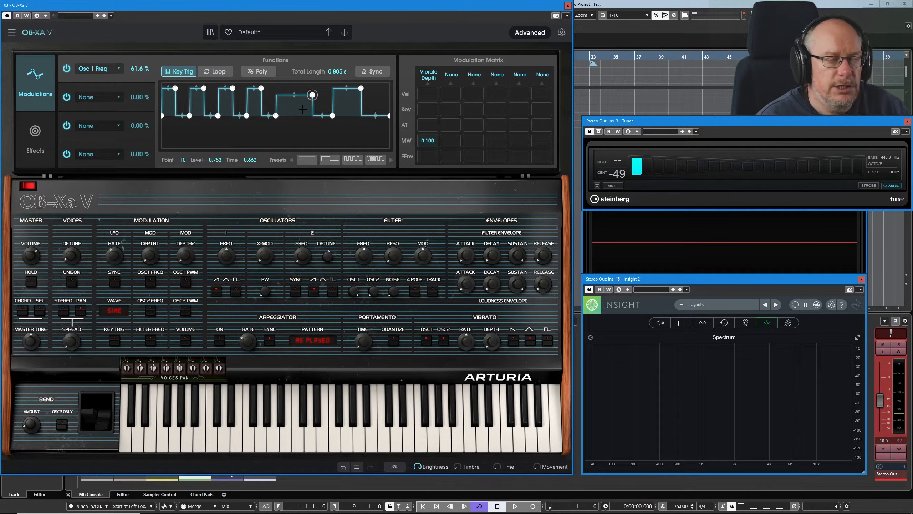
- Disable Function 1 and set the mod wheel's Vibrato Depth amount in the modulation matrix to 0.572
click(66, 68)
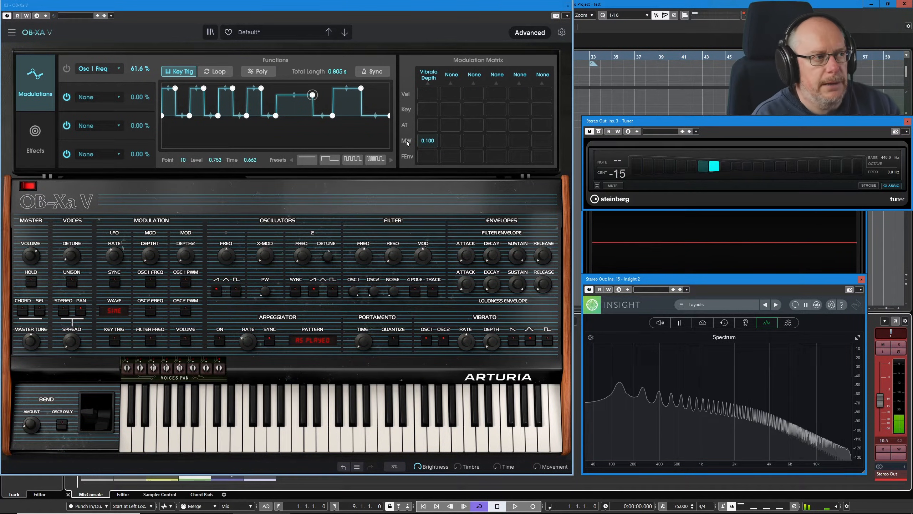
drag(427, 140, 427, 118)
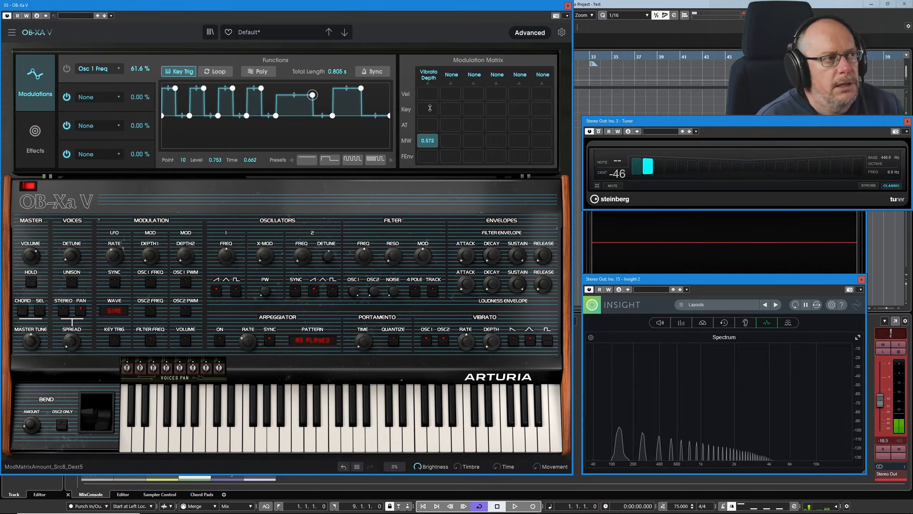
- Change the first matrix destination to Osc 1 Freq, driven by velocity at 0.456 instead of by the mod wheel
click(429, 77)
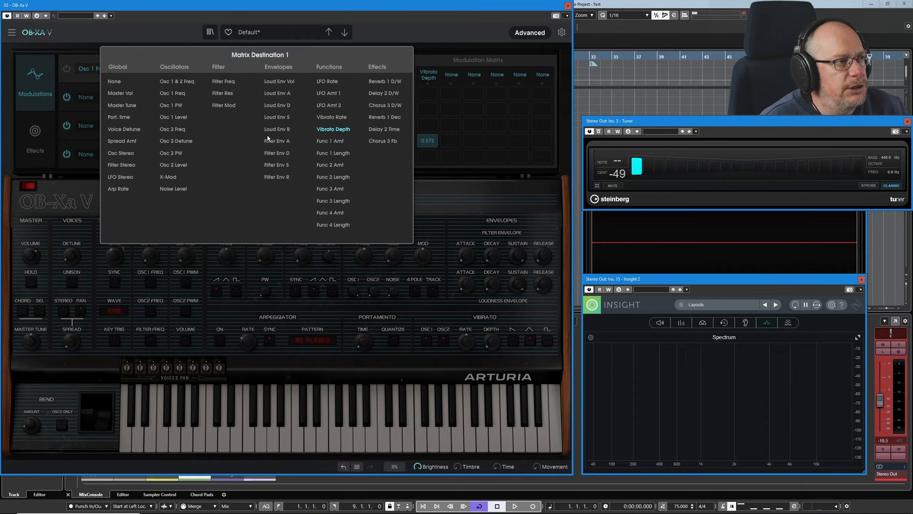
click(174, 93)
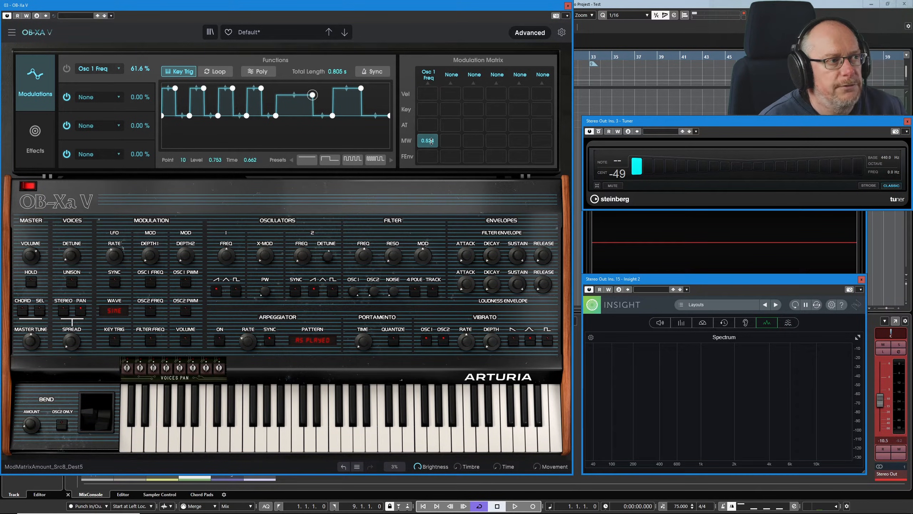
drag(427, 140, 433, 141)
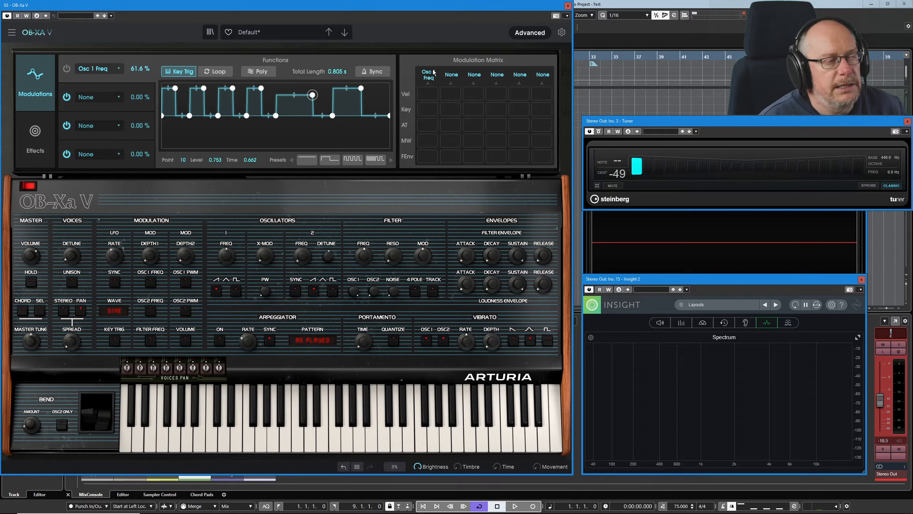
drag(428, 94, 428, 87)
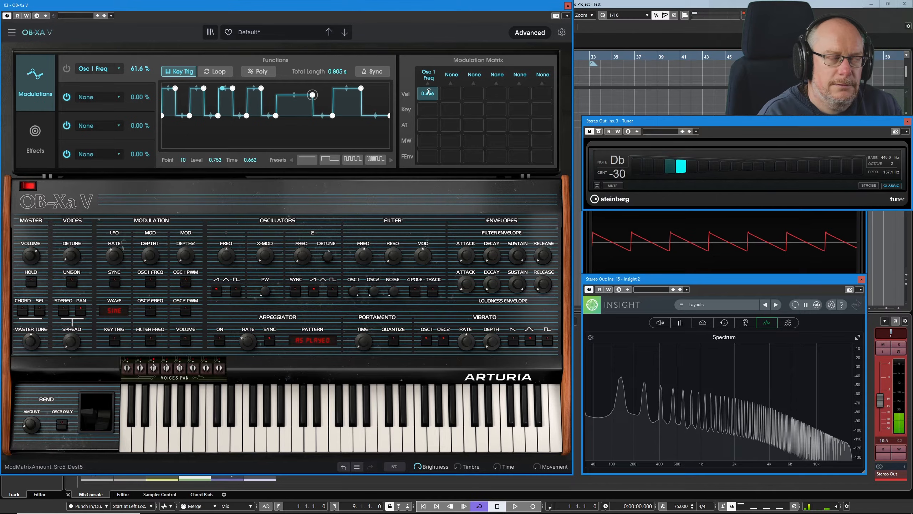
- Raise the velocity amount on Osc 1 Freq in the modulation matrix to 1.00, adjust it slightly, and clear it
drag(429, 99, 430, 79)
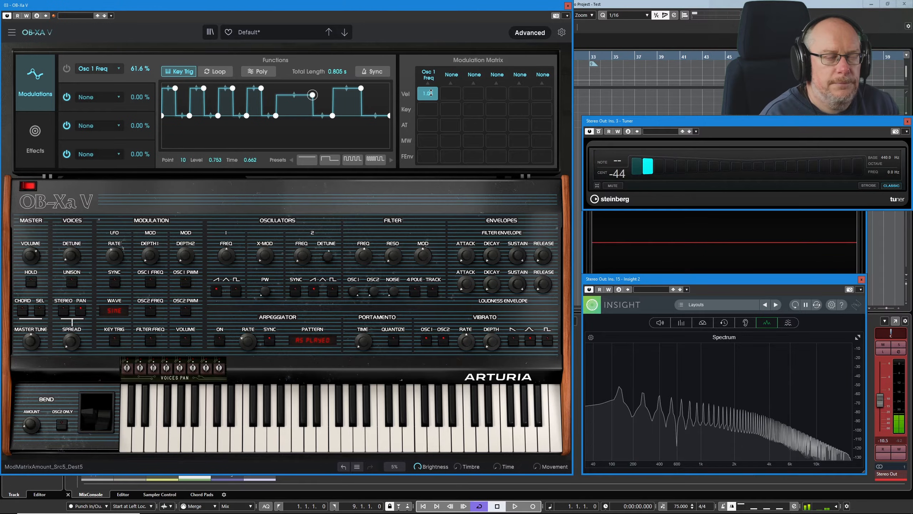
drag(426, 91, 426, 92)
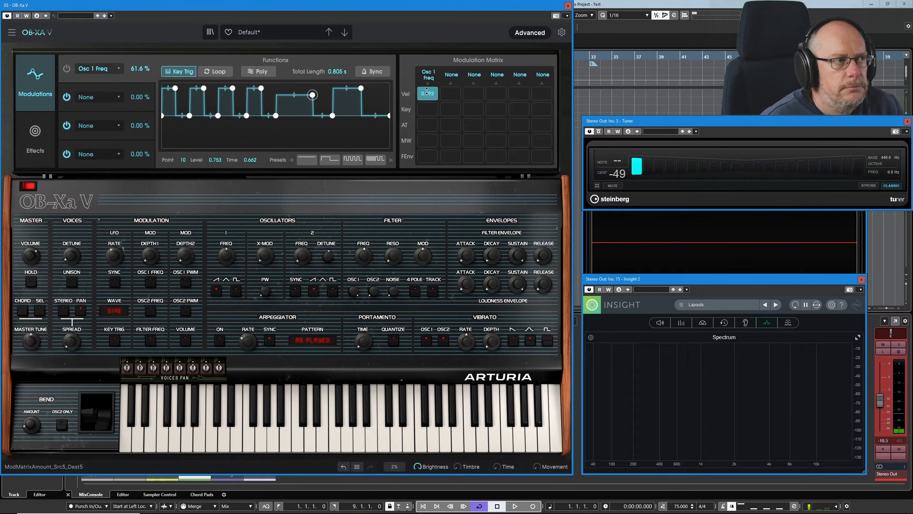
double_click(428, 91)
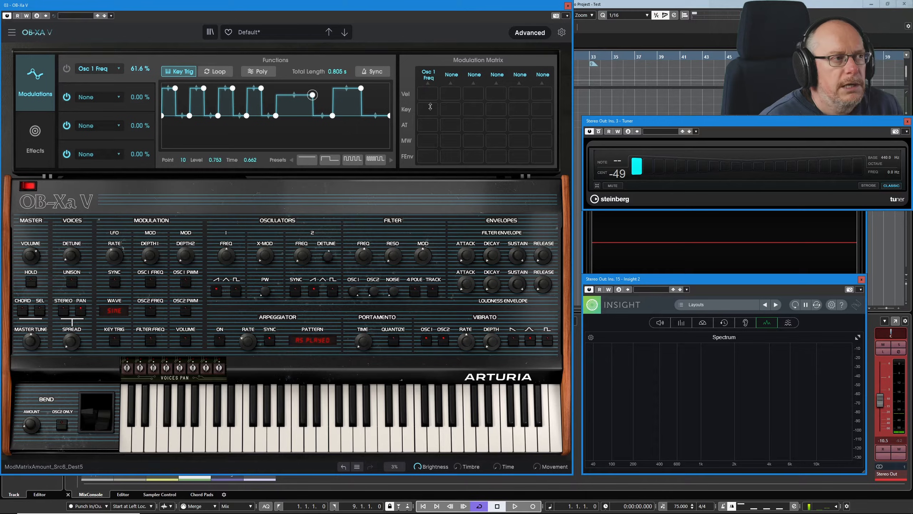
- Try key tracking on Osc 1 Freq in the modulation matrix at 1.00 and -1.00, and return it to 1.00
drag(428, 109, 429, 105)
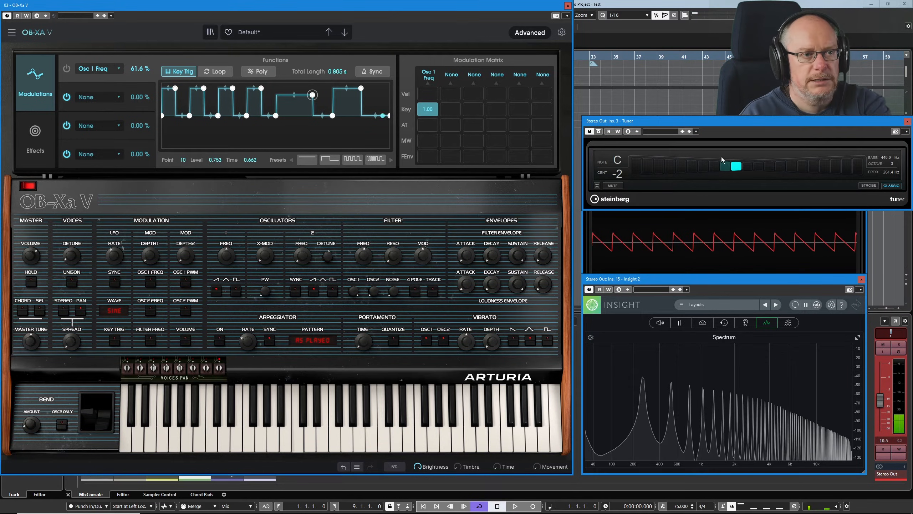
drag(429, 110, 428, 155)
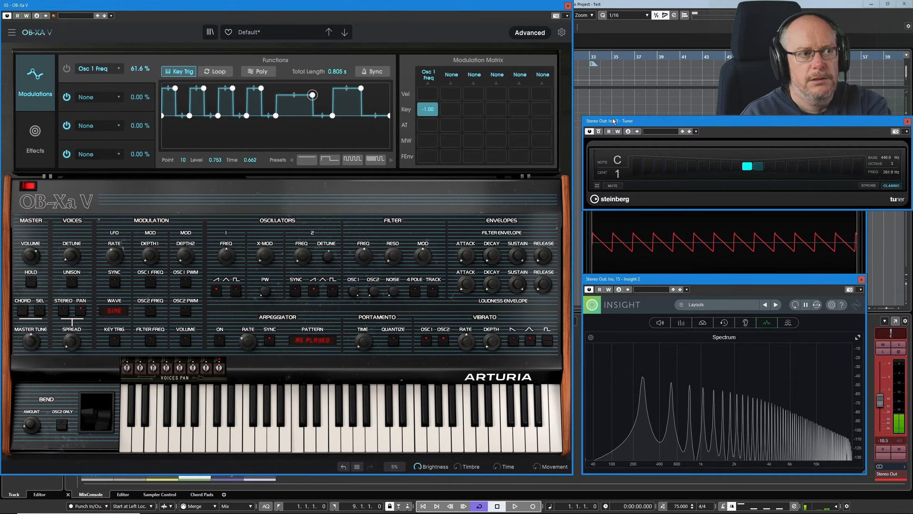
drag(429, 109, 429, 63)
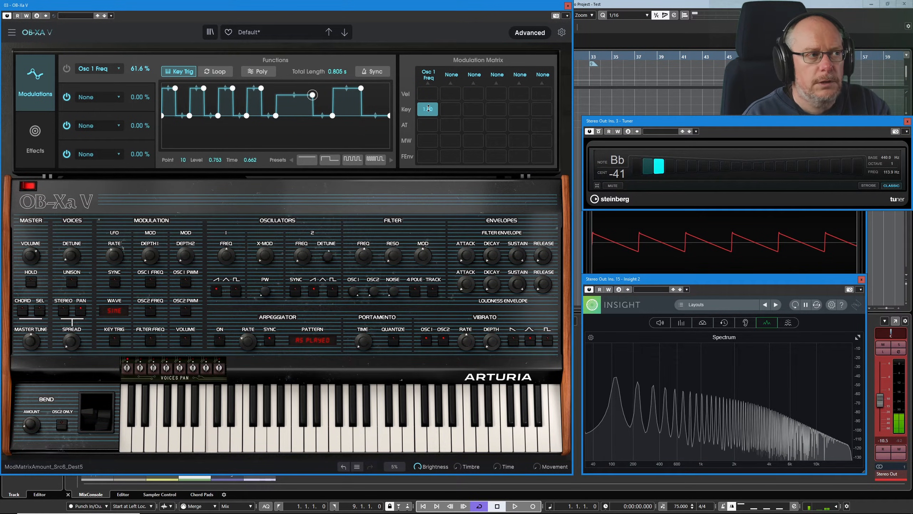
mouse_move(427, 109)
mouse_down()
mouse_move(427, 199)
mouse_move(428, 109)
mouse_up()
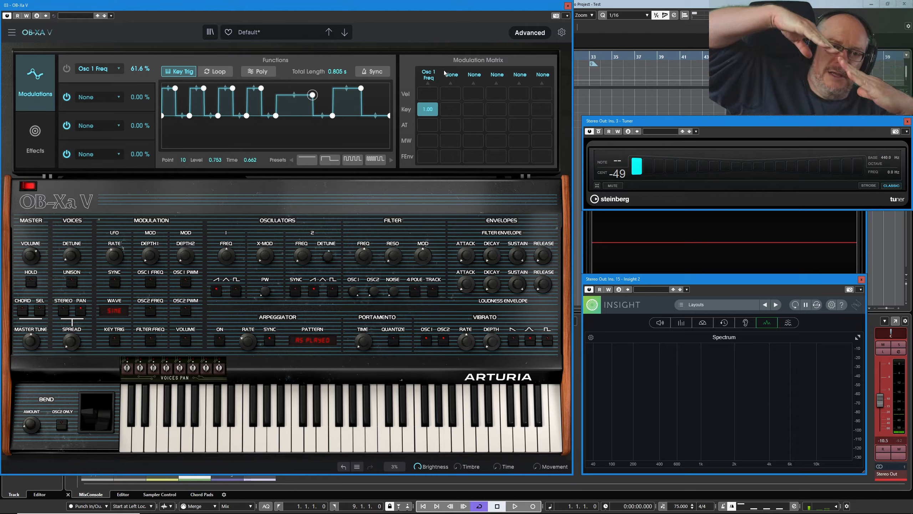
- Try aftertouch and a filter envelope amount of 0.936 on Osc 1 Freq, and clear the filter envelope amount
drag(428, 125, 428, 79)
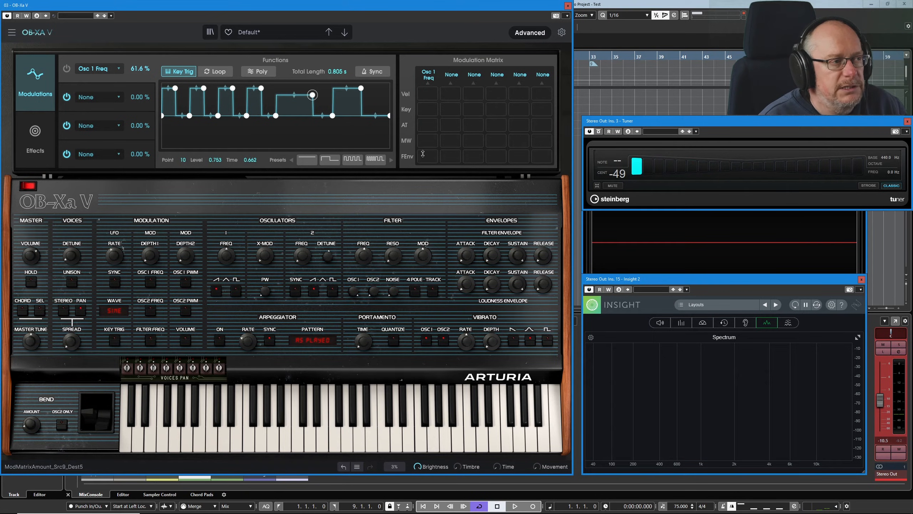
drag(423, 154, 426, 159)
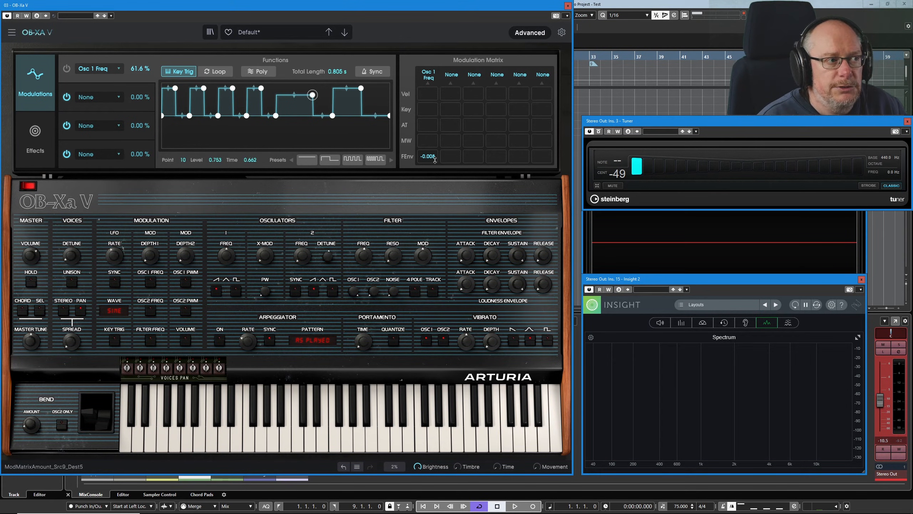
drag(428, 157, 427, 147)
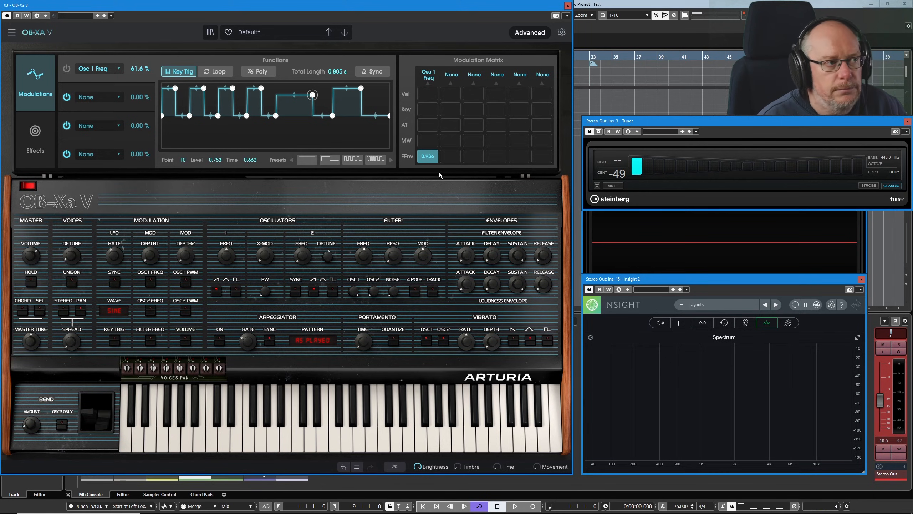
double_click(428, 156)
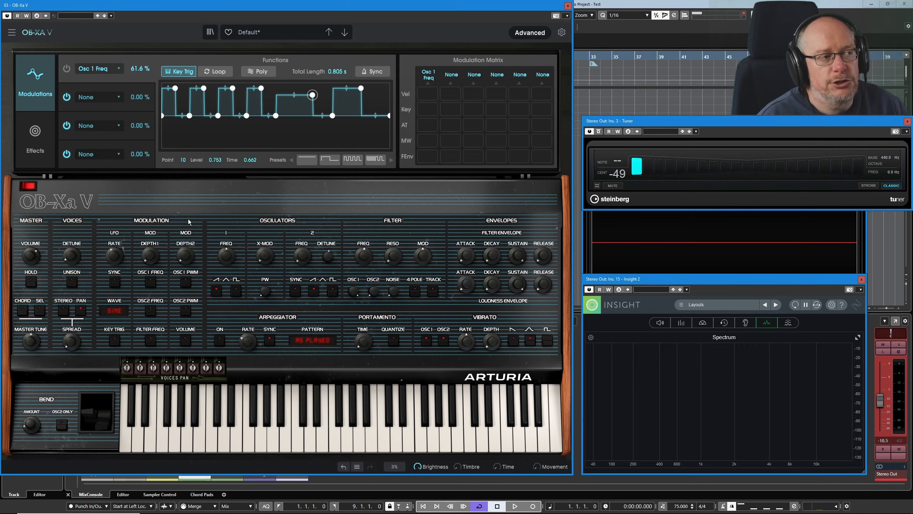
- Change the first modulation matrix destination to Osc 2 Freq, driven by the filter envelope at 1.00
click(328, 201)
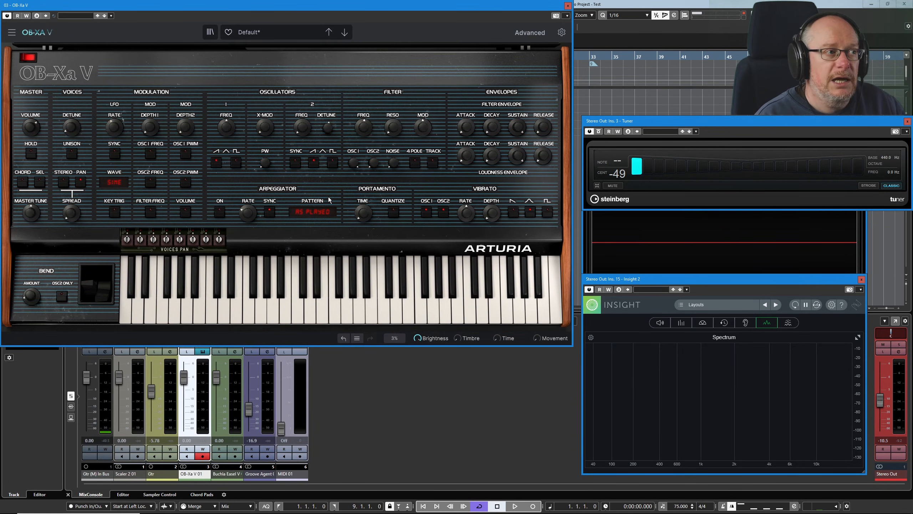
click(374, 72)
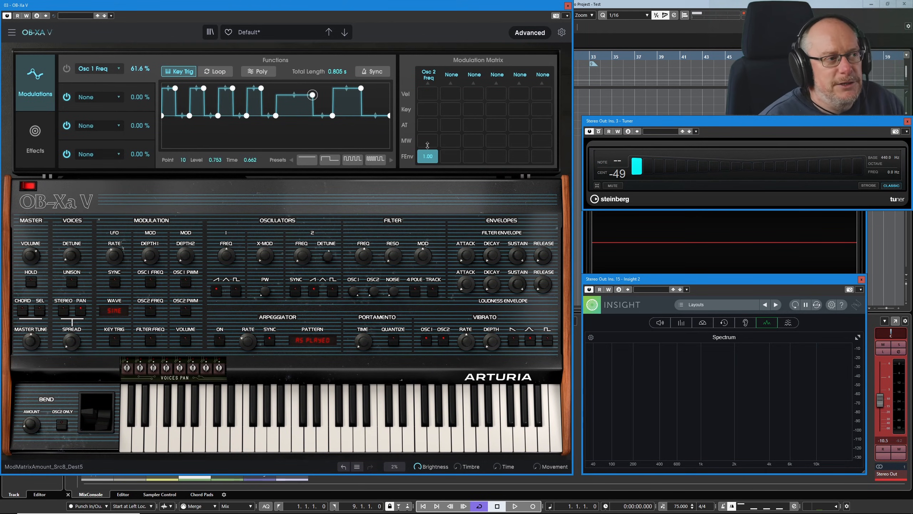